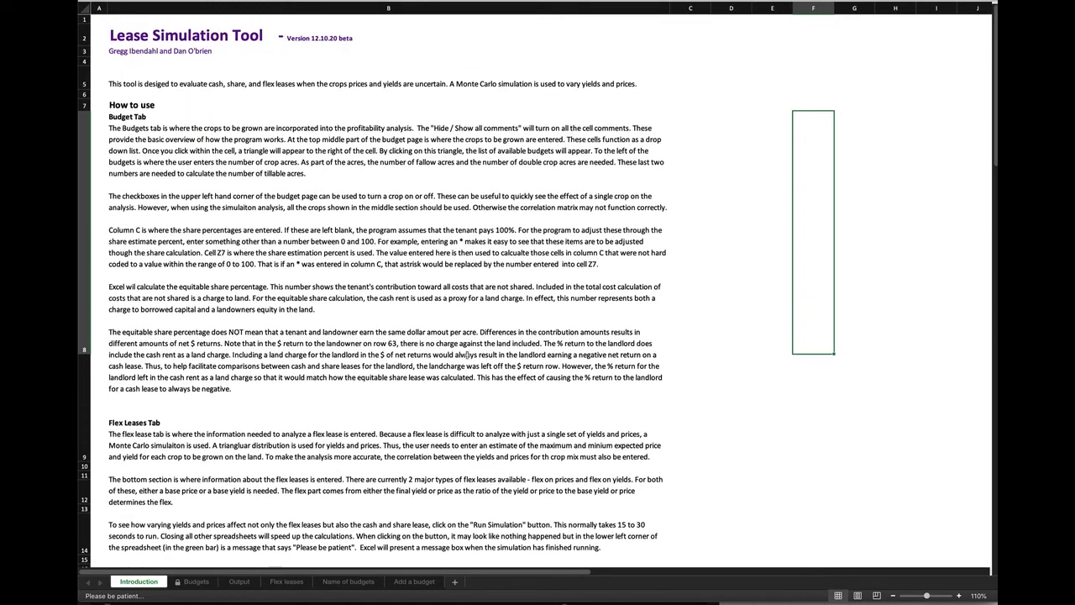
Step: Look over the Budgets, Output, Flex leases and Name of budgets sheets of the lease simulation workbook
{"action": "left_click", "coordinate": [206, 583]}
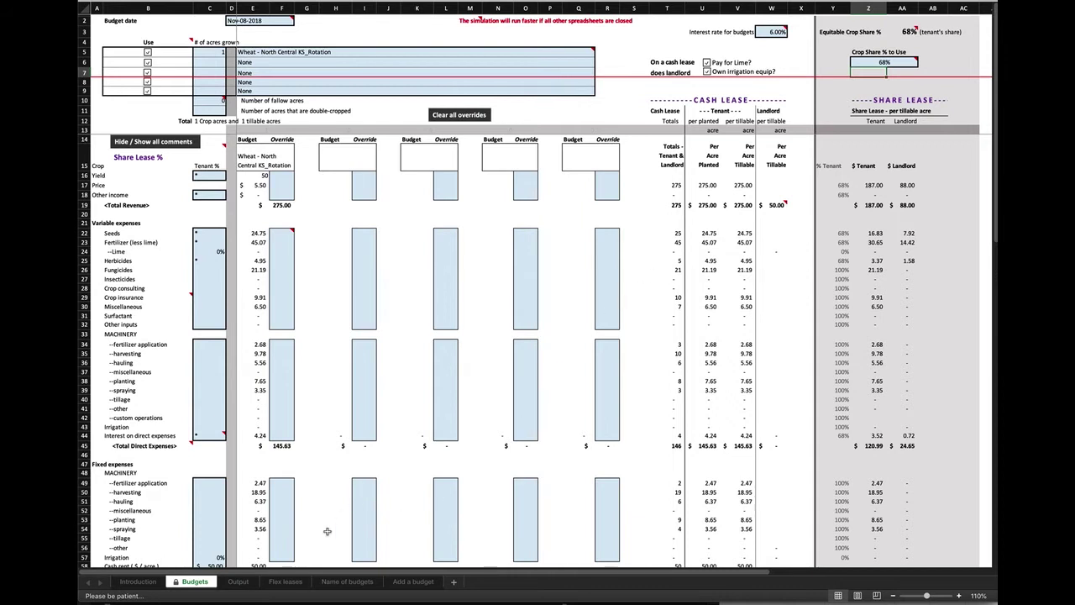
{"action": "left_click", "coordinate": [245, 585]}
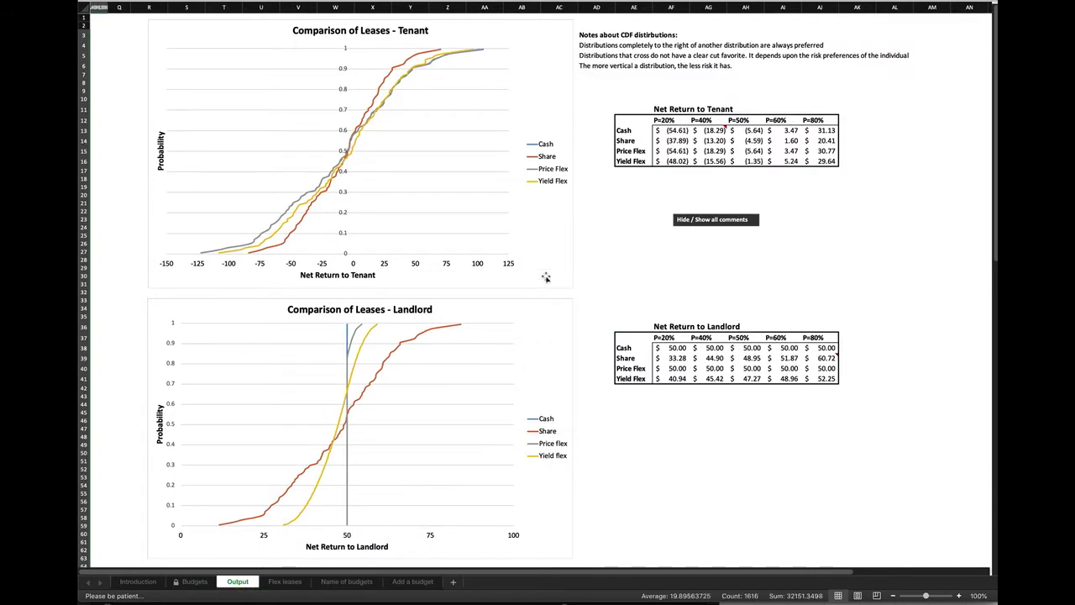
{"action": "left_click", "coordinate": [290, 583]}
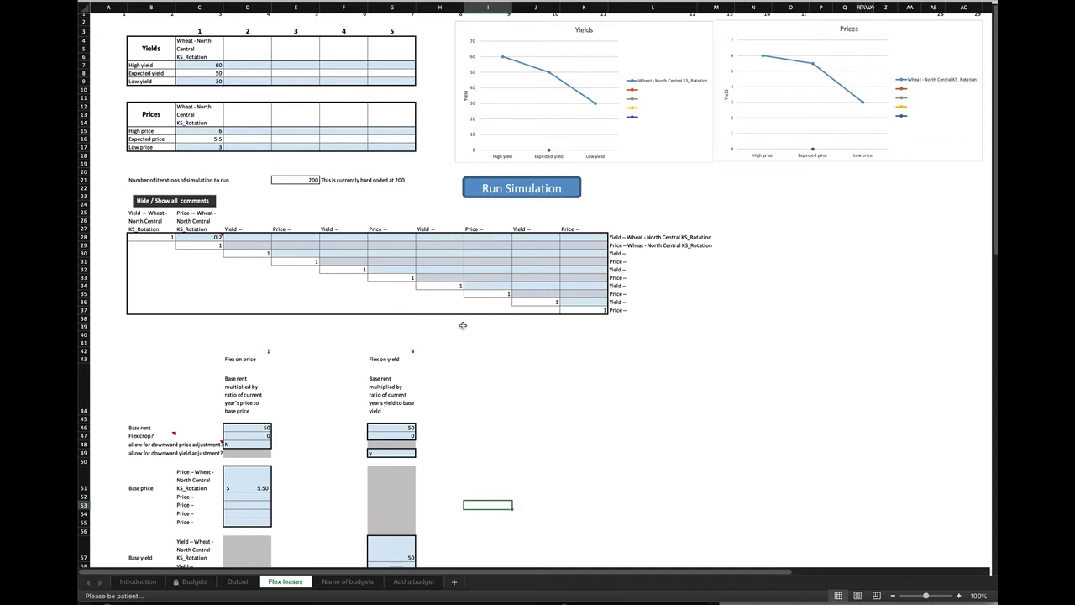
{"action": "left_click", "coordinate": [373, 583]}
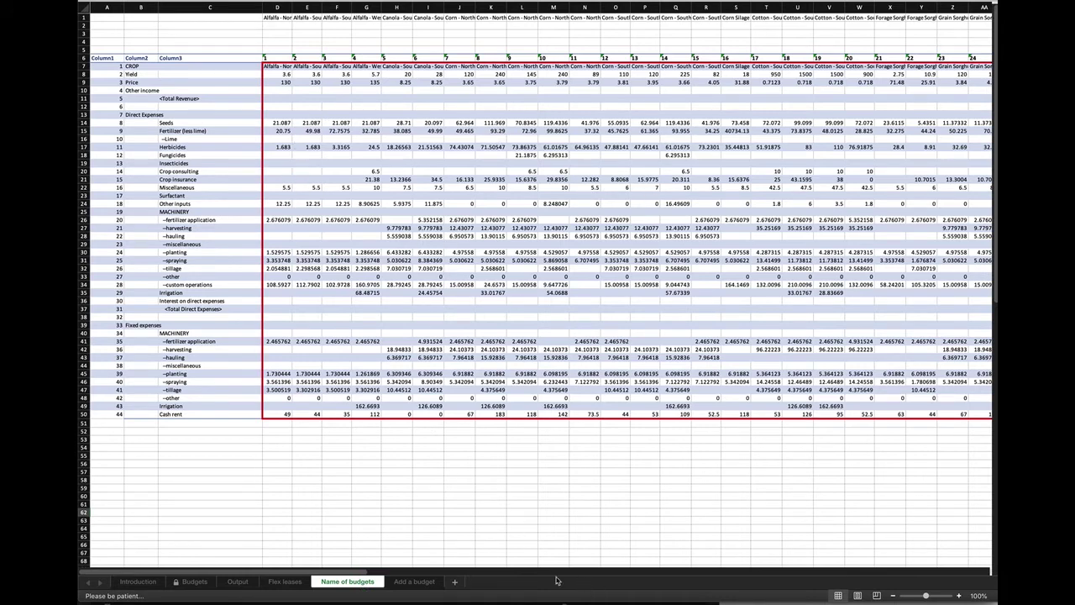
{"action": "mouse_move", "coordinate": [268, 572]}
{"action": "left_mouse_down"}
{"action": "mouse_move", "coordinate": [671, 585]}
{"action": "mouse_move", "coordinate": [507, 571]}
{"action": "mouse_move", "coordinate": [271, 576]}
{"action": "left_mouse_up"}
Step: Examine the Add a budget sheet, including the current budget list, the empty slots and the notes on saving a budget
{"action": "left_click", "coordinate": [422, 582]}
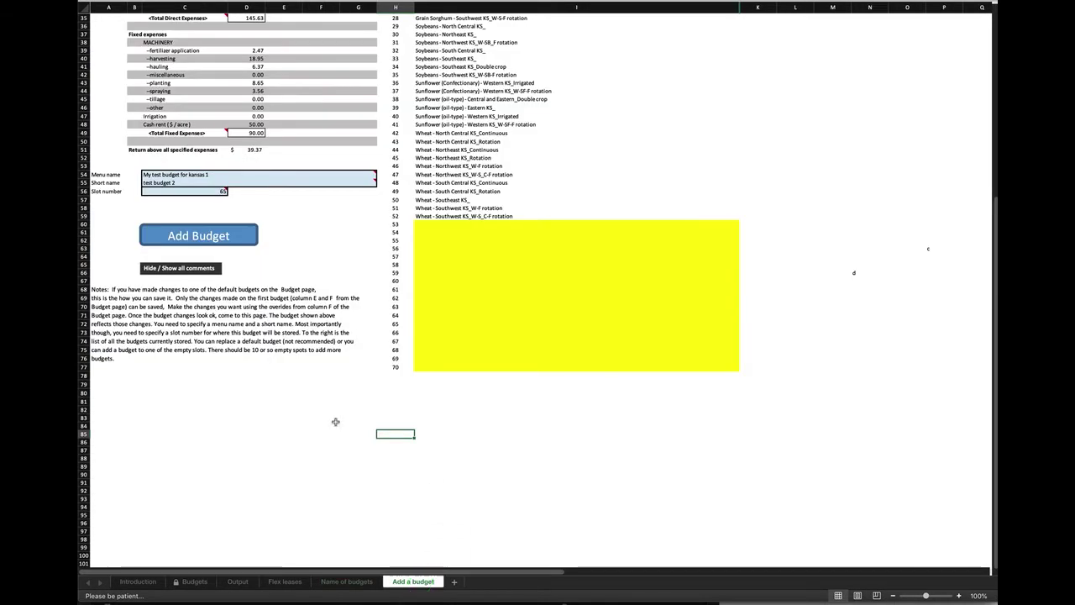
{"action": "scroll", "coordinate": [308, 395], "scroll_direction": "up", "scroll_amount": 10}
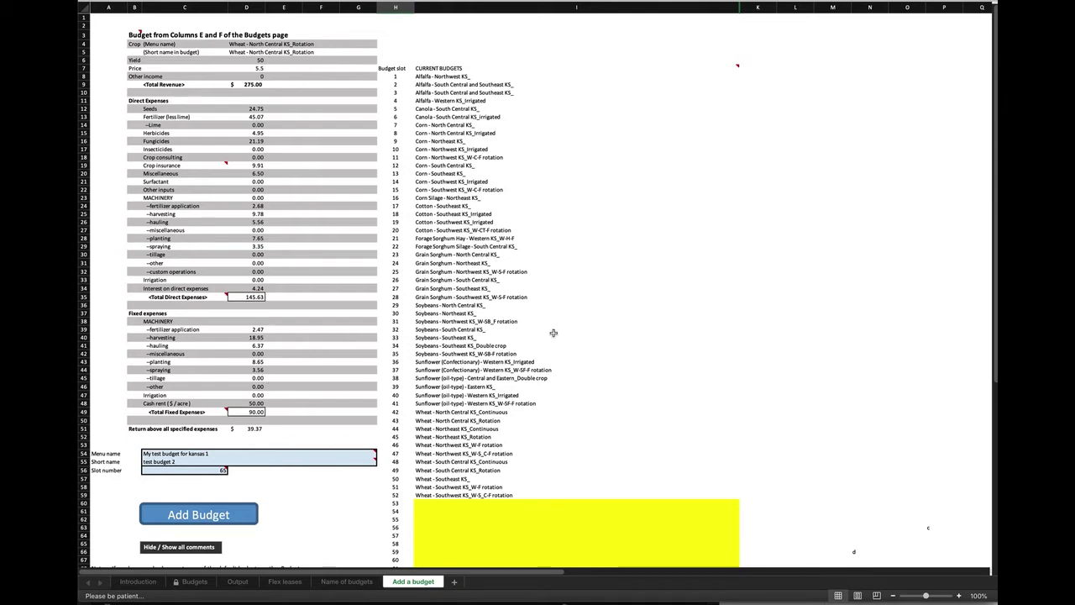
{"action": "scroll", "coordinate": [614, 336], "scroll_direction": "down", "scroll_amount": 3}
{"action": "scroll", "coordinate": [613, 339], "scroll_direction": "down", "scroll_amount": 5}
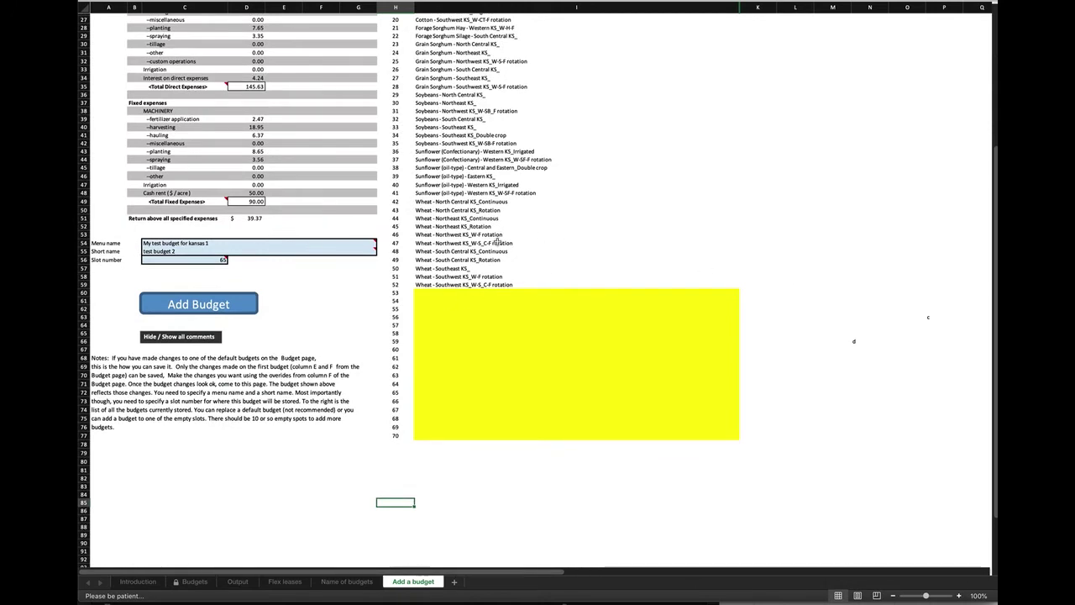
{"action": "scroll", "coordinate": [617, 201], "scroll_direction": "up", "scroll_amount": 8}
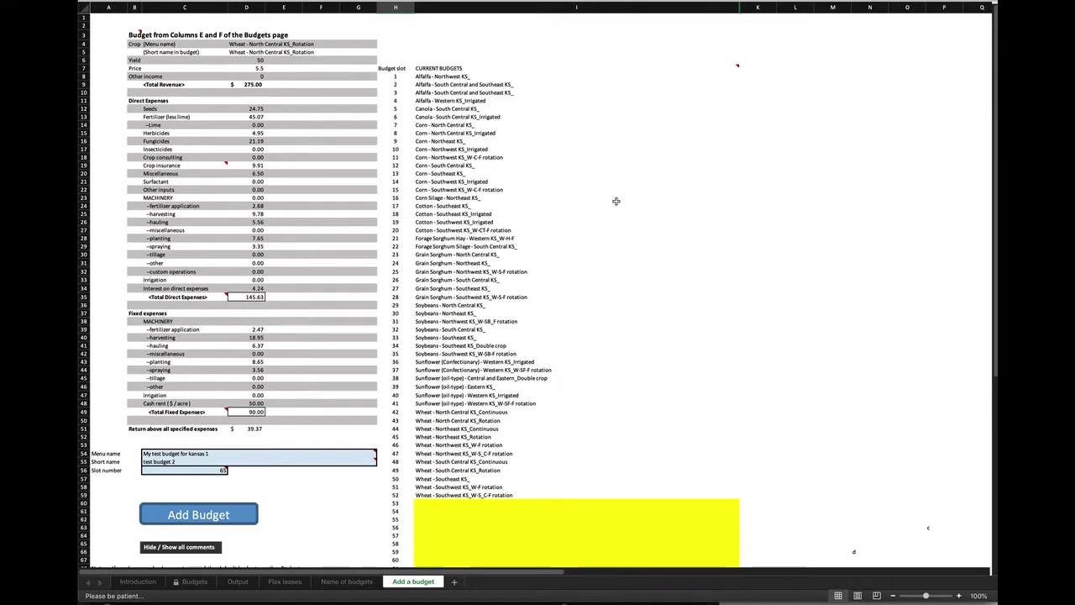
{"action": "scroll", "coordinate": [617, 202], "scroll_direction": "down", "scroll_amount": 10}
{"action": "scroll", "coordinate": [617, 200], "scroll_direction": "up", "scroll_amount": 10}
Step: Return to the Budgets sheet and show all the explanatory cell comments, then hide them again
{"action": "left_click", "coordinate": [207, 584]}
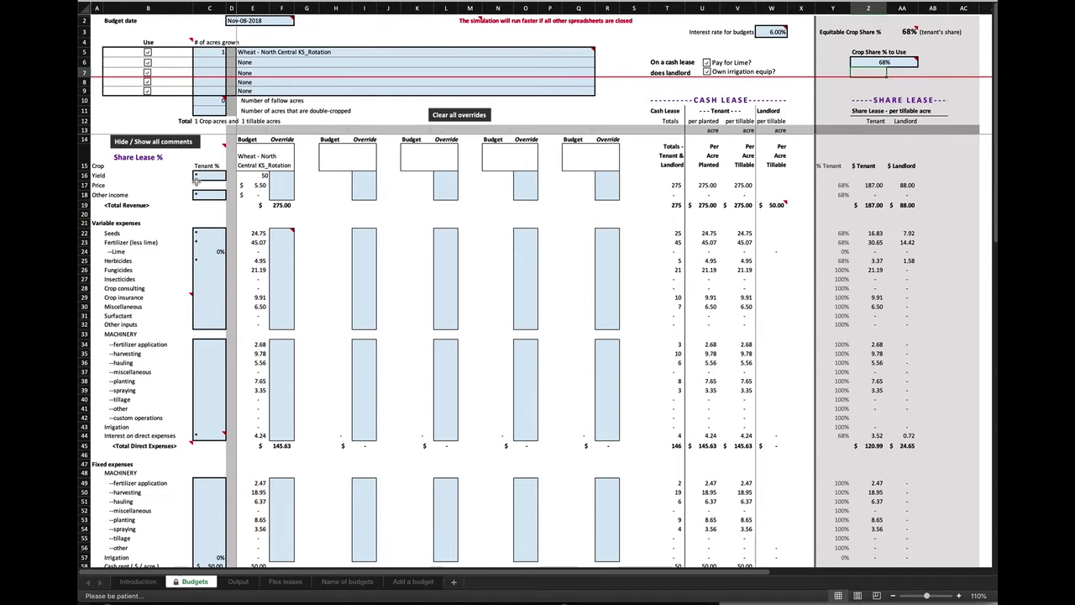
{"action": "left_click", "coordinate": [289, 233]}
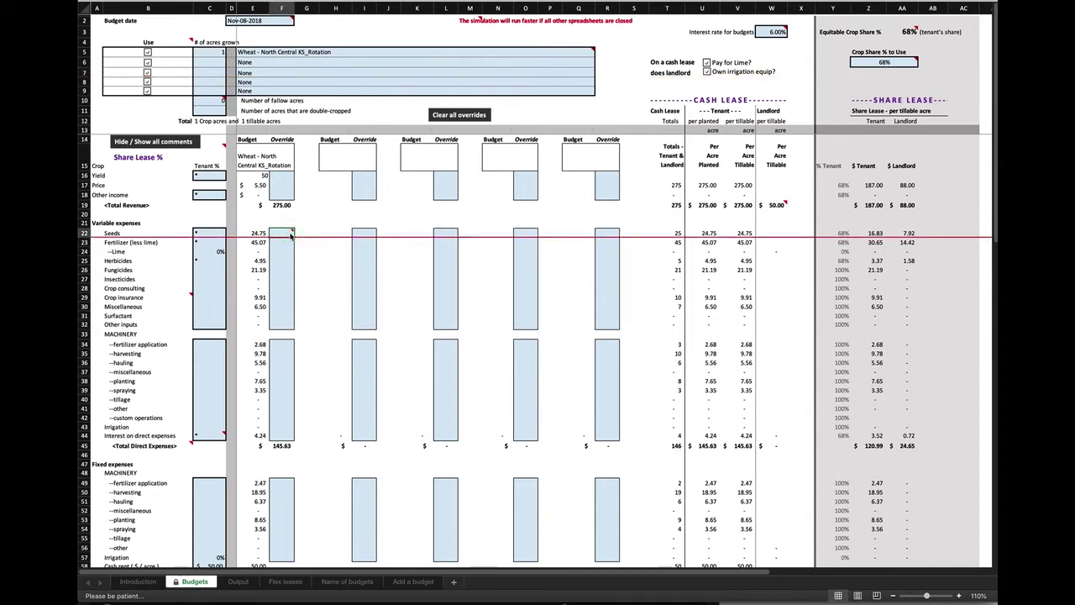
{"action": "mouse_move", "coordinate": [291, 232]}
{"action": "left_click", "coordinate": [165, 143]}
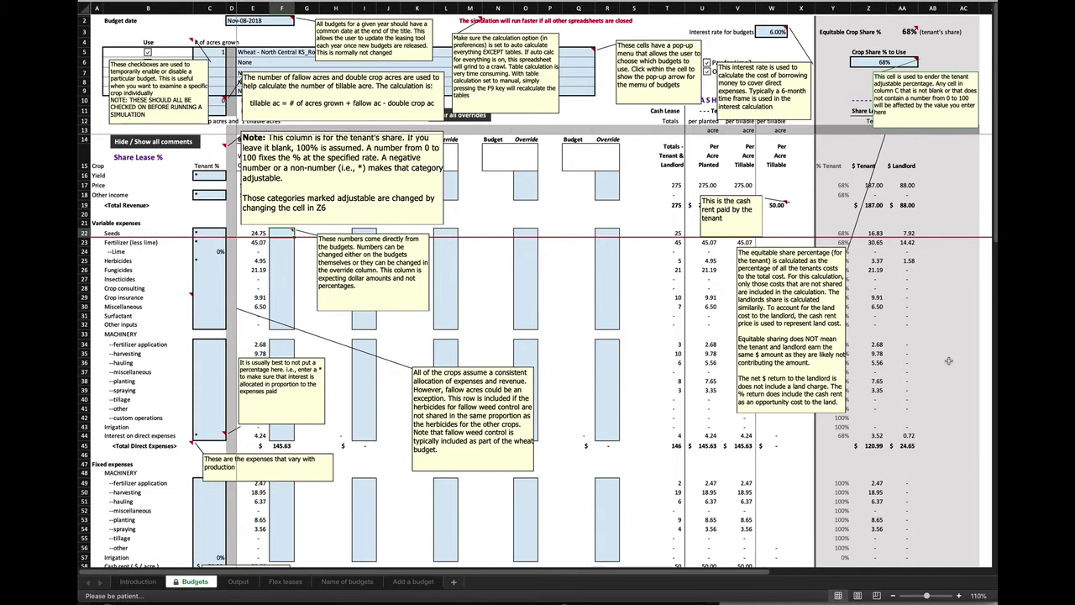
{"action": "left_click", "coordinate": [168, 143]}
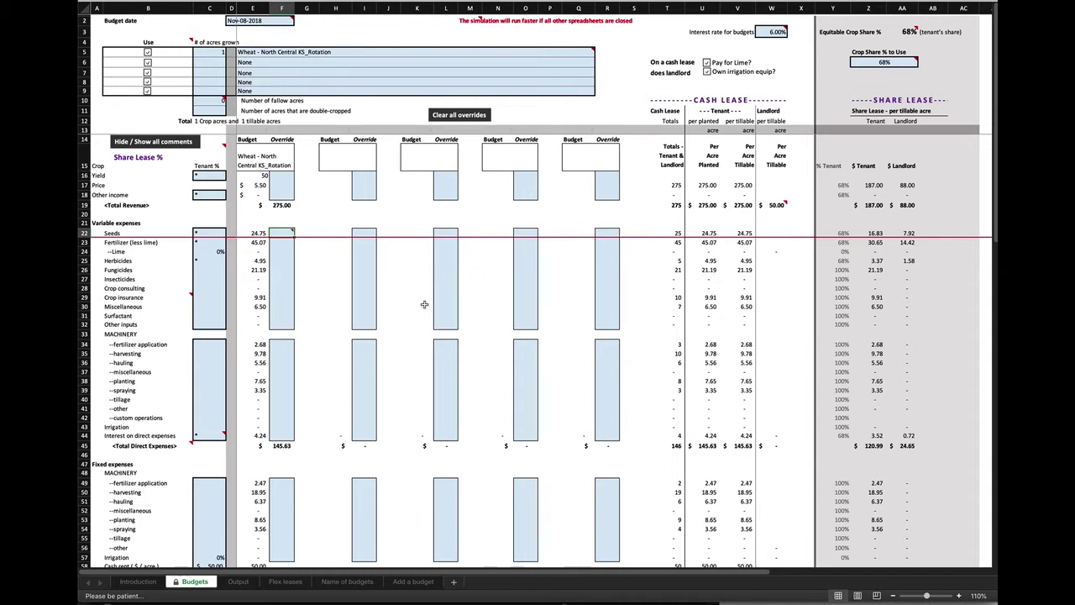
{"action": "left_click", "coordinate": [408, 260]}
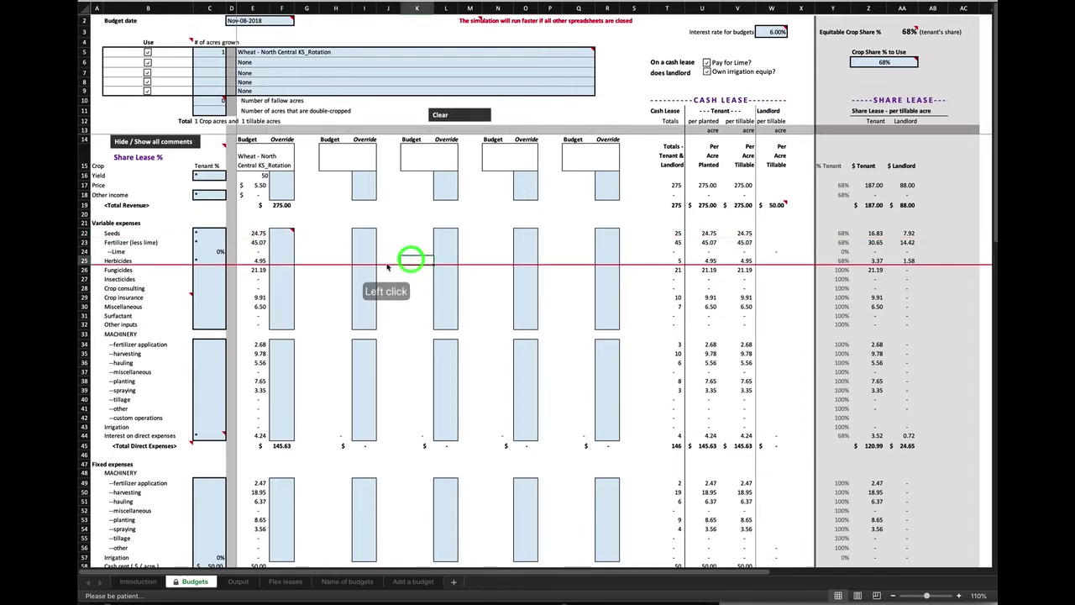
{"action": "left_click", "coordinate": [408, 241]}
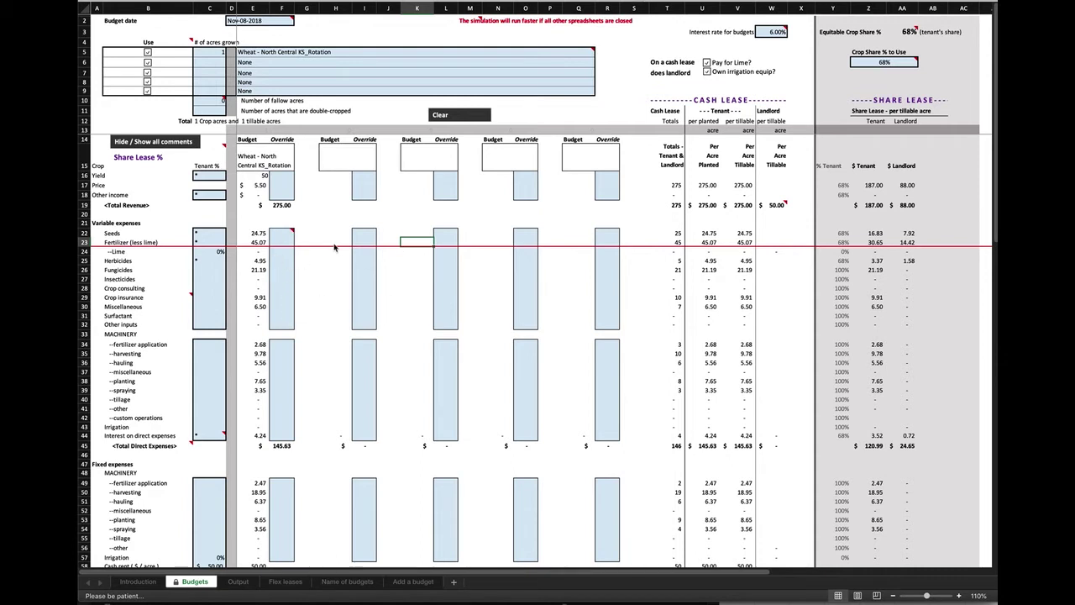
{"action": "left_click", "coordinate": [313, 306]}
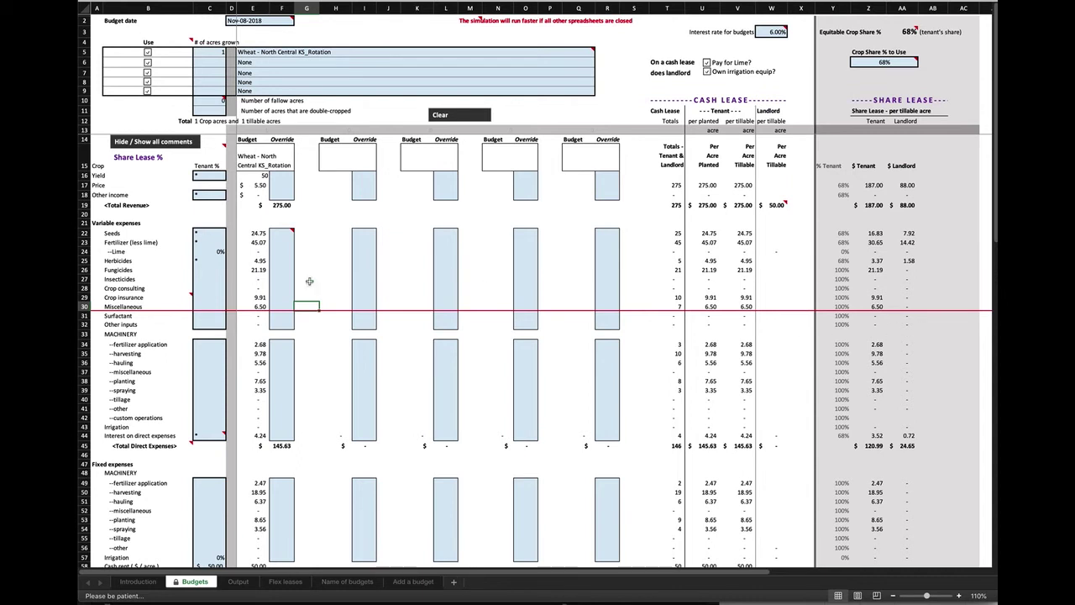
{"action": "left_click", "coordinate": [405, 250]}
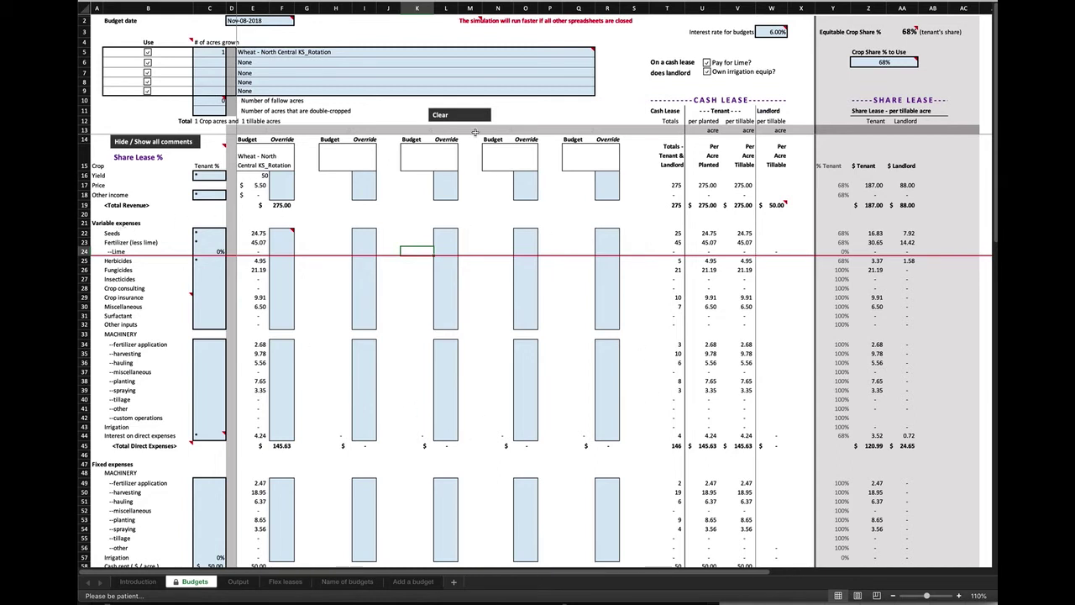
{"action": "mouse_move", "coordinate": [556, 87]}
{"action": "left_click", "coordinate": [398, 578]}
Step: Set the first crop in row 5 of the Budgets sheet to the Corn - North Central KS_ budget
{"action": "left_click", "coordinate": [578, 49]}
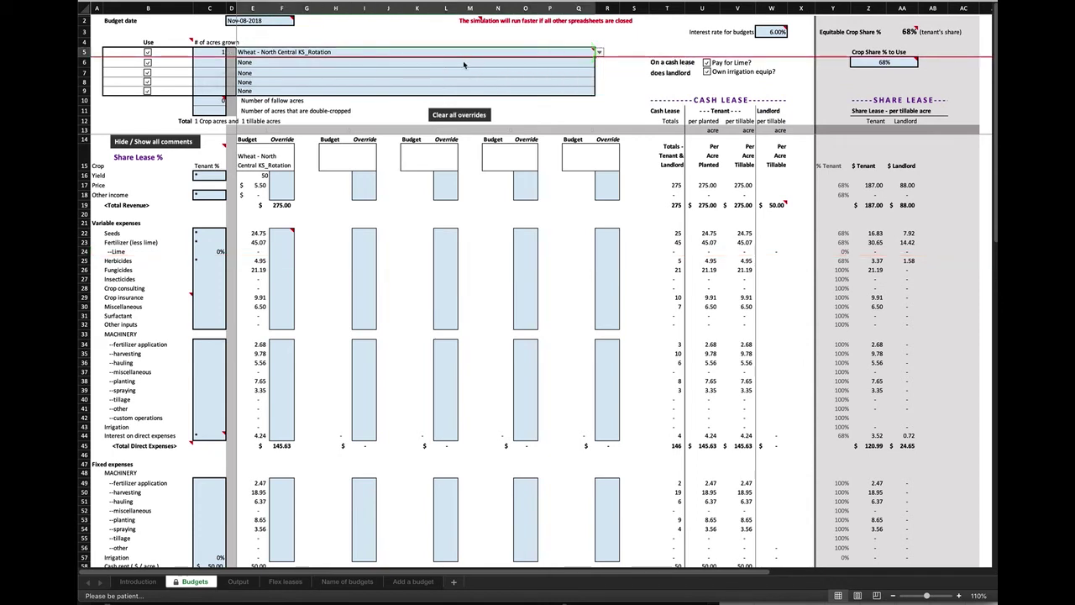
{"action": "left_click", "coordinate": [533, 51]}
{"action": "left_click", "coordinate": [600, 53]}
{"action": "scroll", "coordinate": [397, 89], "scroll_direction": "down", "scroll_amount": 5}
{"action": "scroll", "coordinate": [398, 91], "scroll_direction": "up", "scroll_amount": 5}
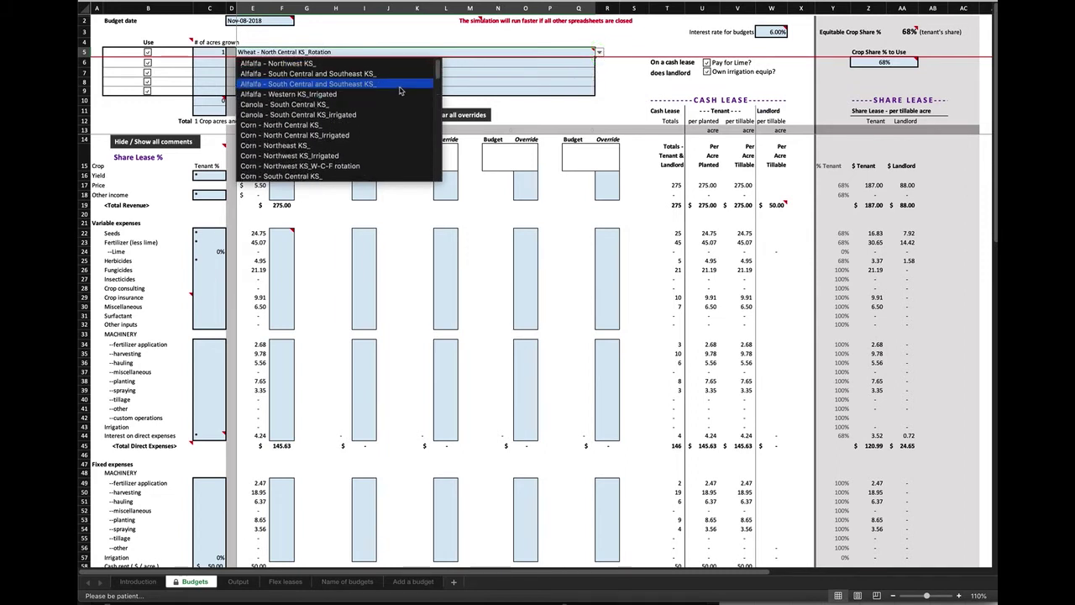
{"action": "scroll", "coordinate": [401, 91], "scroll_direction": "down", "scroll_amount": 10}
{"action": "scroll", "coordinate": [401, 105], "scroll_direction": "down", "scroll_amount": 8}
{"action": "scroll", "coordinate": [400, 116], "scroll_direction": "up", "scroll_amount": 6}
{"action": "scroll", "coordinate": [395, 122], "scroll_direction": "down", "scroll_amount": 10}
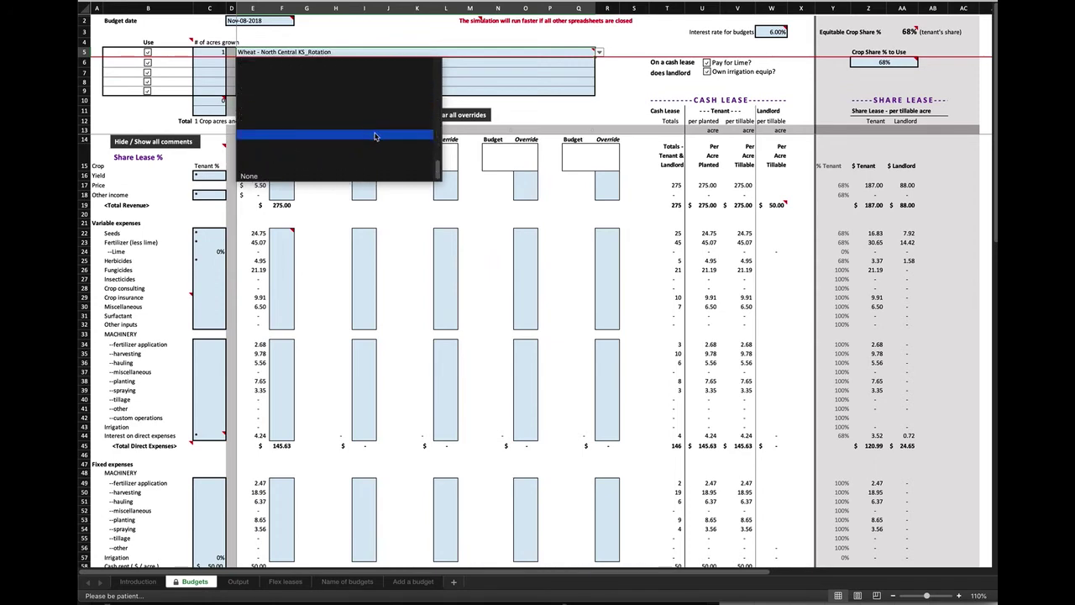
{"action": "scroll", "coordinate": [370, 147], "scroll_direction": "up", "scroll_amount": 15}
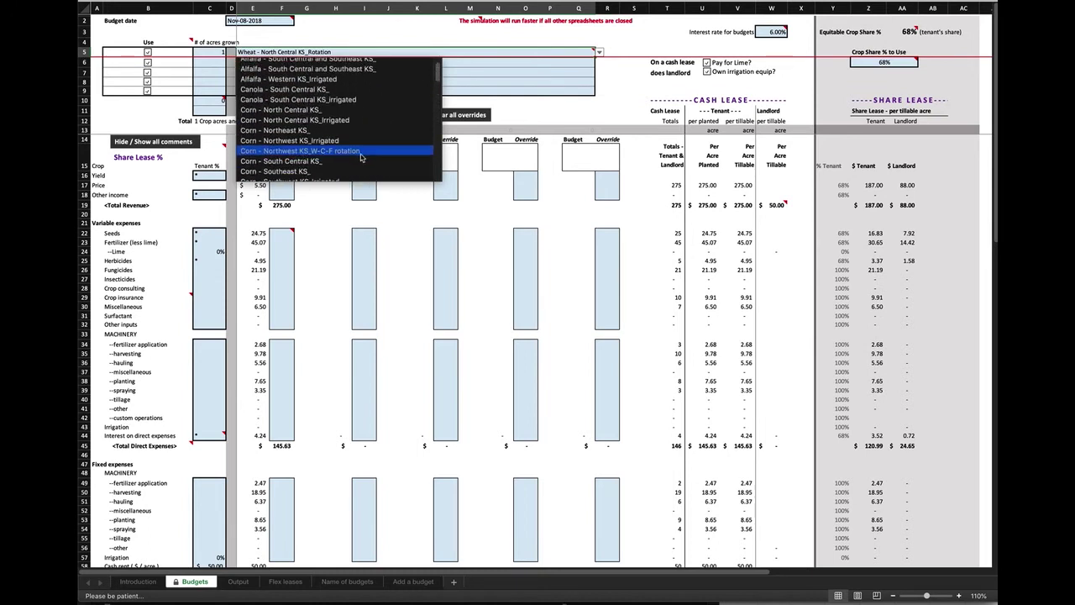
{"action": "scroll", "coordinate": [360, 153], "scroll_direction": "up", "scroll_amount": 1}
{"action": "scroll", "coordinate": [357, 147], "scroll_direction": "down", "scroll_amount": 5}
{"action": "scroll", "coordinate": [357, 147], "scroll_direction": "up", "scroll_amount": 5}
{"action": "scroll", "coordinate": [357, 147], "scroll_direction": "down", "scroll_amount": 2}
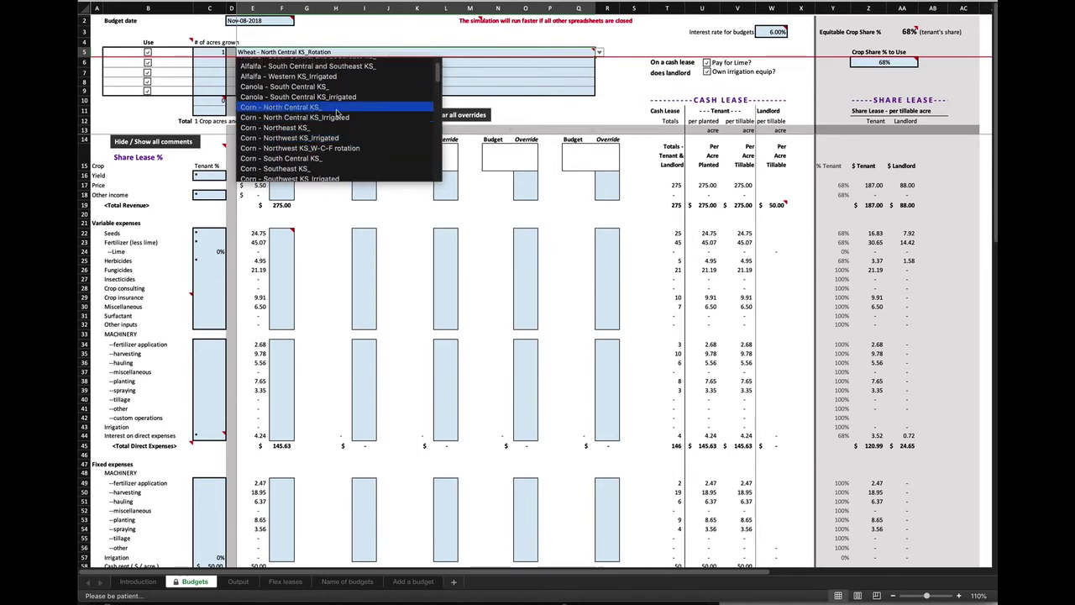
{"action": "left_click", "coordinate": [340, 109]}
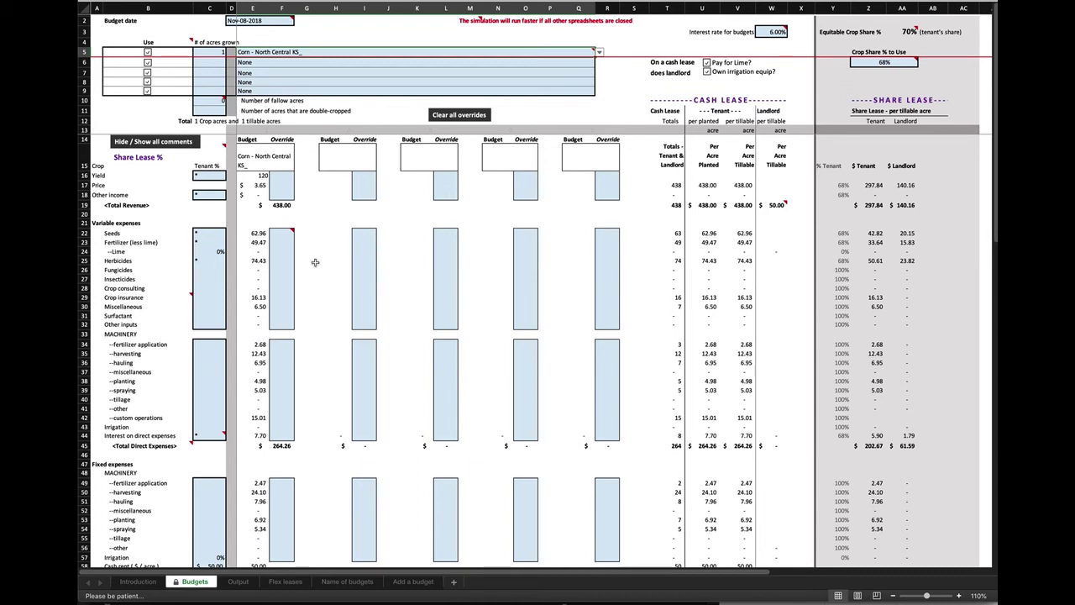
Step: Review the corn budget's costs, returns above total specified expenses, and breakeven price and yield
{"action": "scroll", "coordinate": [321, 256], "scroll_direction": "down", "scroll_amount": 3}
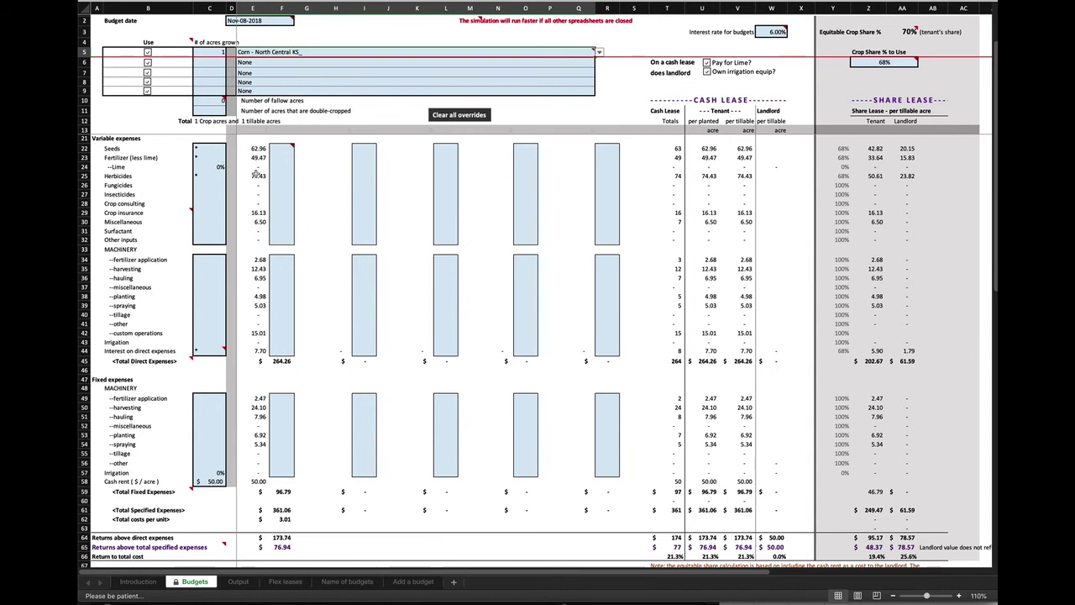
{"action": "scroll", "coordinate": [302, 384], "scroll_direction": "down", "scroll_amount": 1}
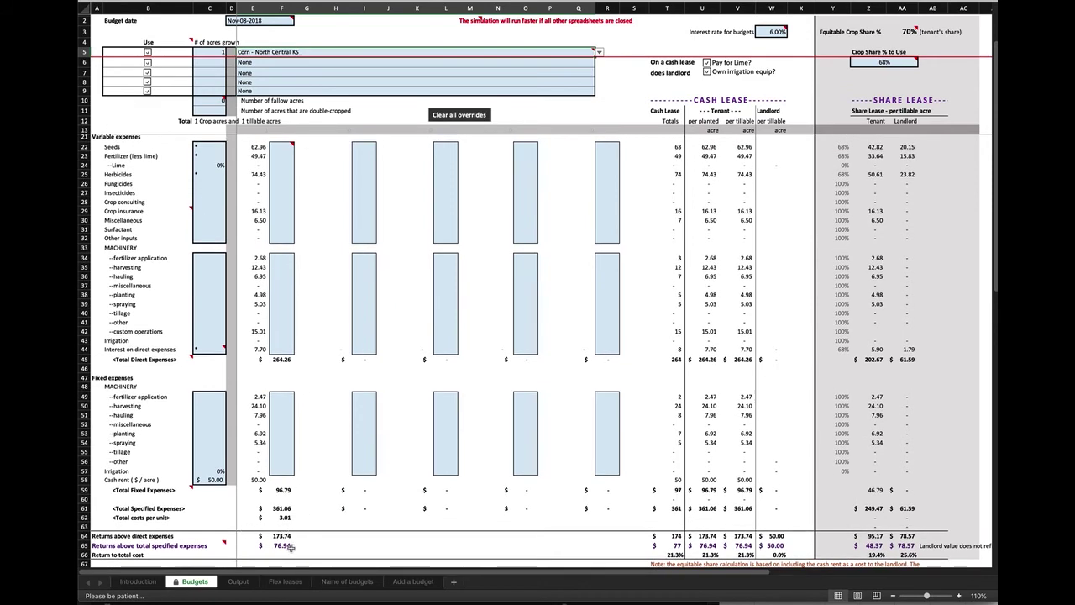
{"action": "scroll", "coordinate": [286, 546], "scroll_direction": "down", "scroll_amount": 5}
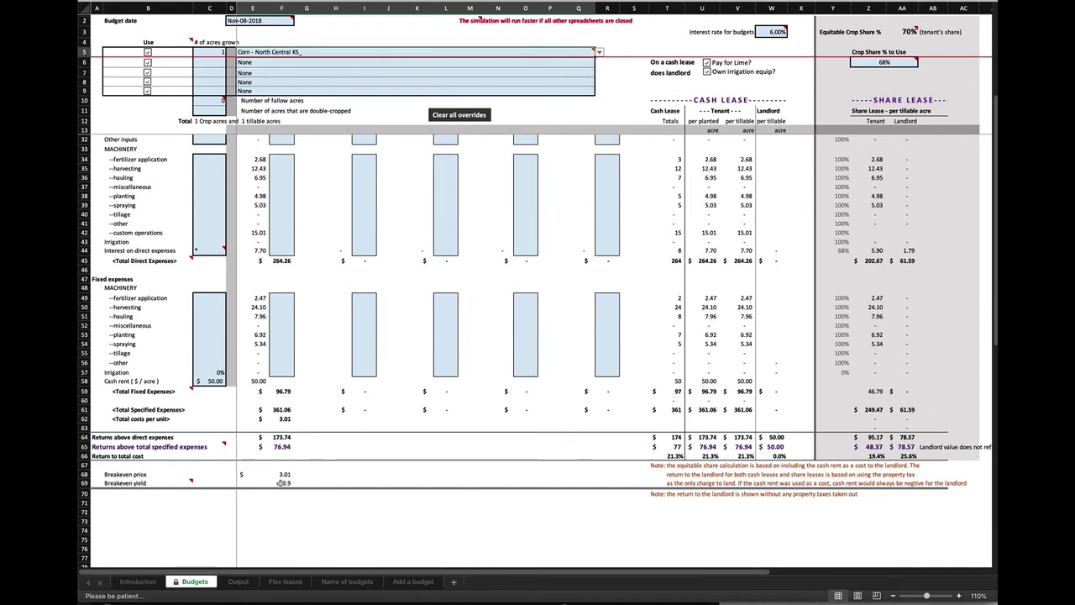
{"action": "scroll", "coordinate": [282, 482], "scroll_direction": "up", "scroll_amount": 8}
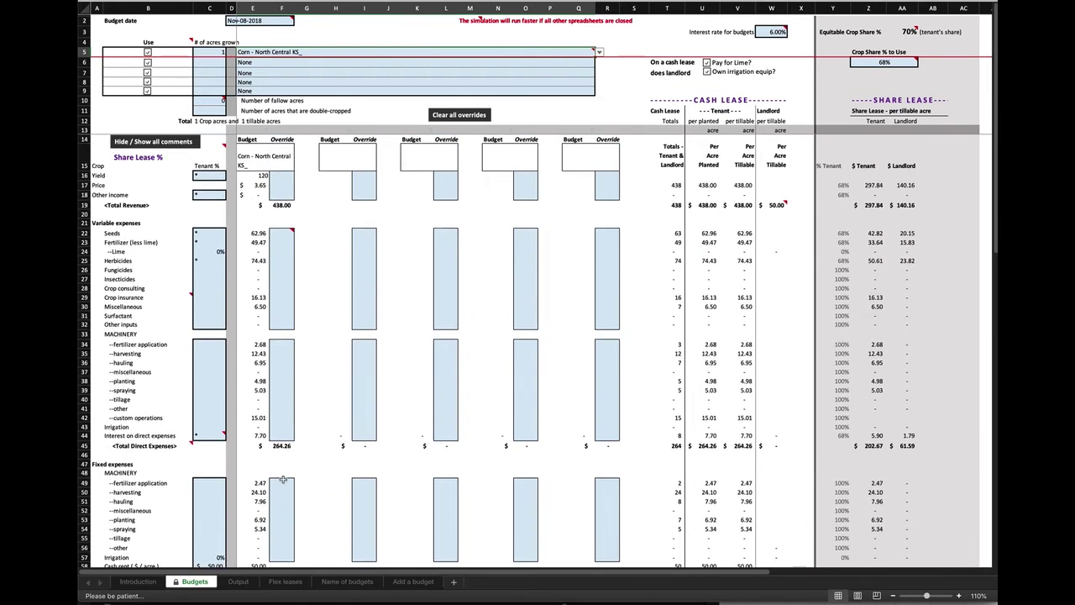
Step: Override the corn budget's seed cost with 70 and check its returns and breakeven figures
{"action": "left_click", "coordinate": [279, 235]}
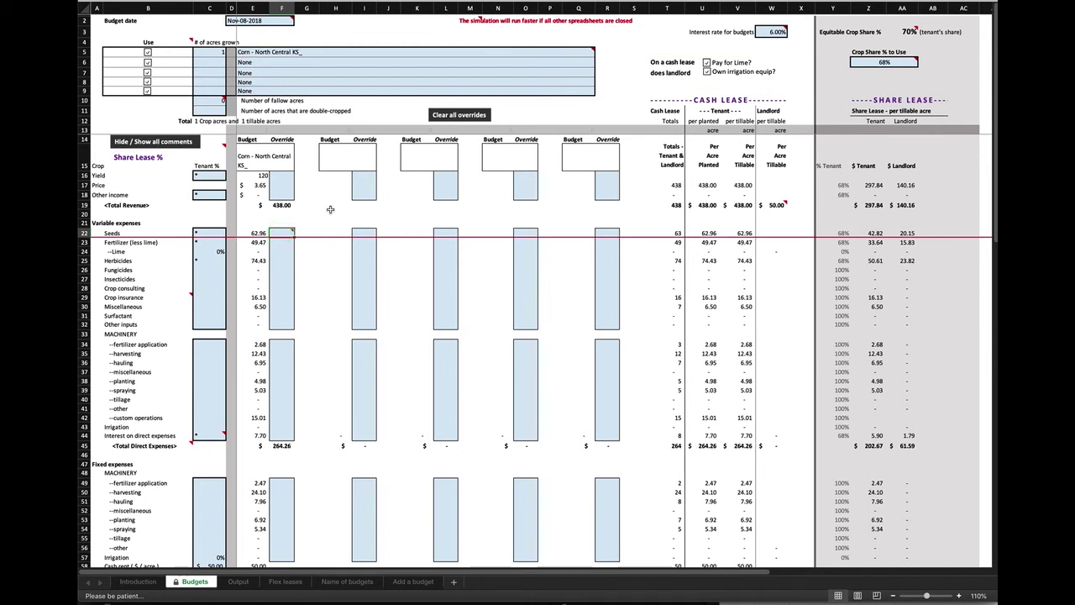
{"action": "type", "text": "70"}
{"action": "key", "text": "Return"}
{"action": "scroll", "coordinate": [319, 211], "scroll_direction": "down", "scroll_amount": 5}
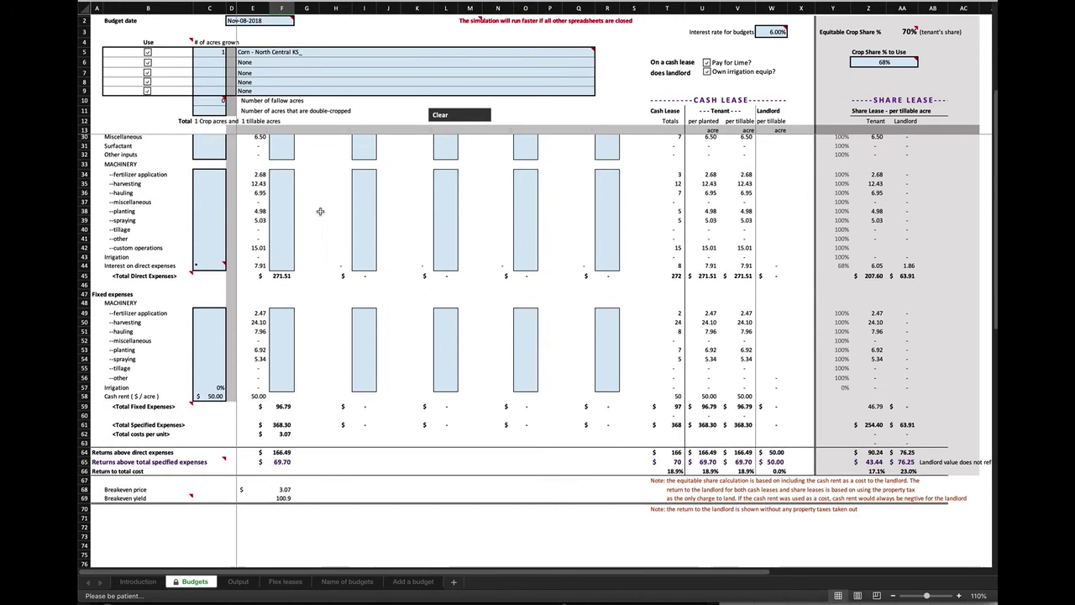
{"action": "scroll", "coordinate": [286, 255], "scroll_direction": "down", "scroll_amount": 1}
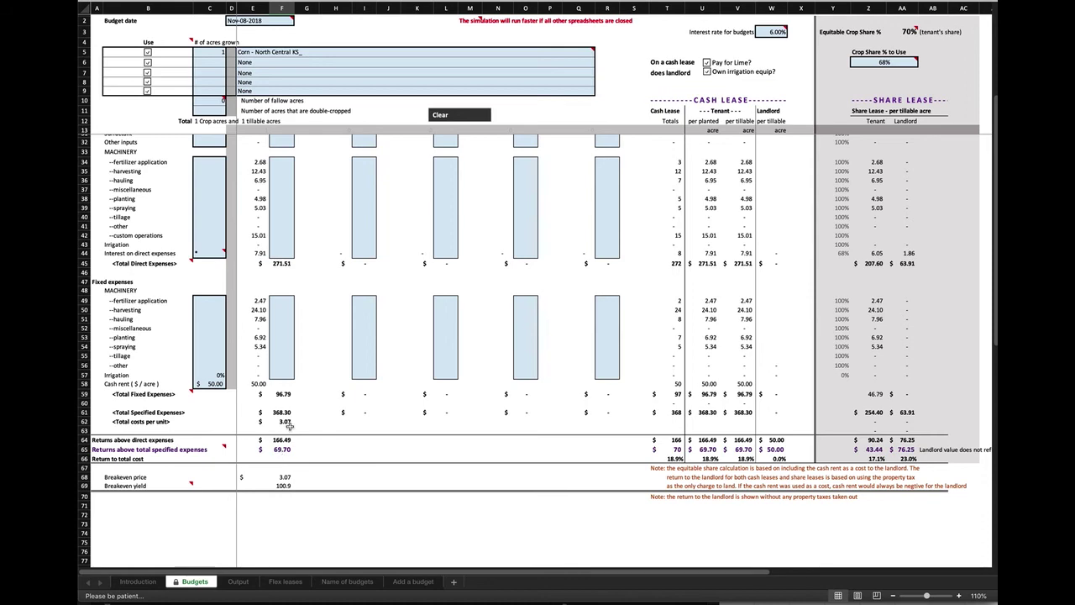
{"action": "scroll", "coordinate": [290, 424], "scroll_direction": "up", "scroll_amount": 6}
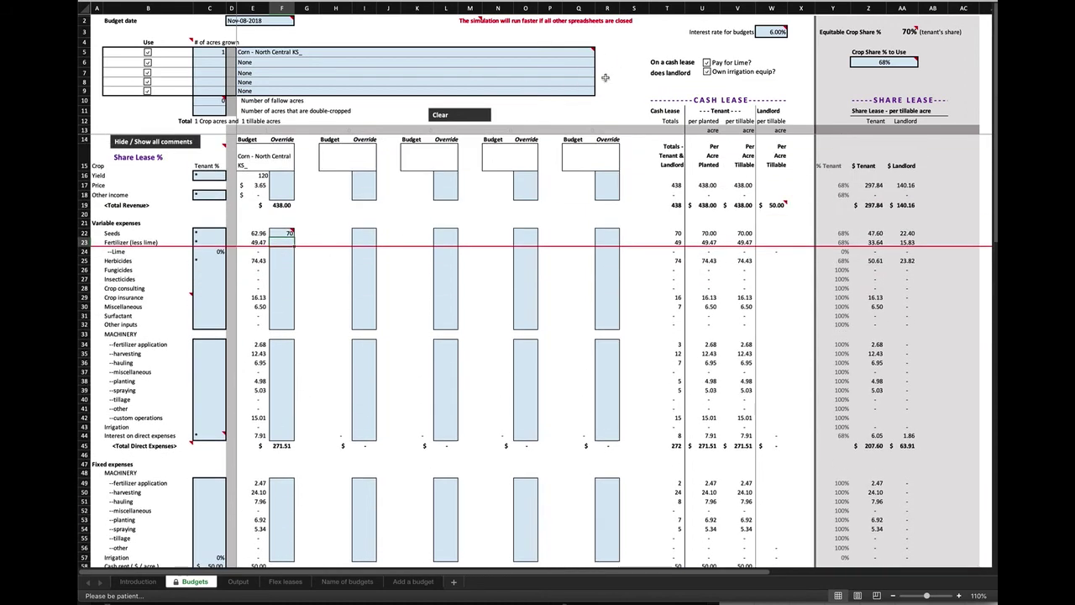
Step: Set the second crop in row 6 to the Soybeans - North Central KS_ budget and review its returns and breakeven figures
{"action": "left_click", "coordinate": [580, 65]}
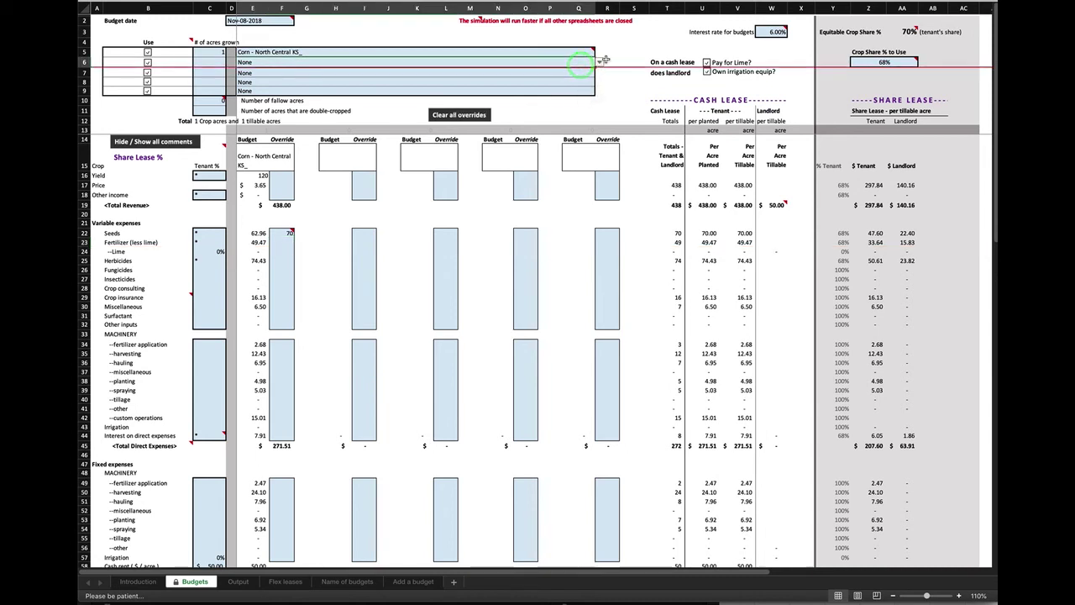
{"action": "left_click", "coordinate": [599, 63]}
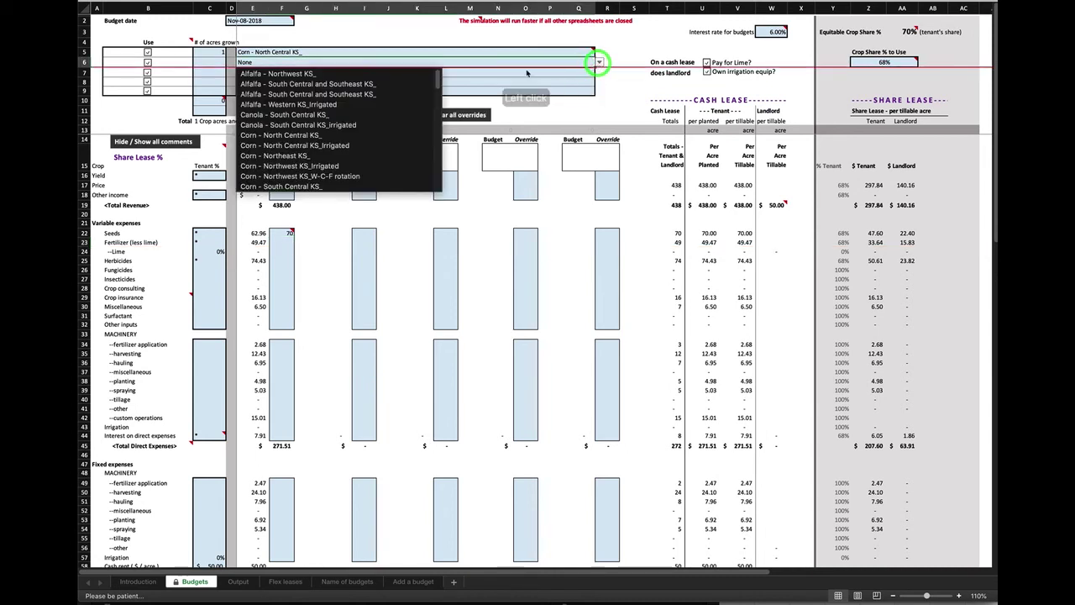
{"action": "scroll", "coordinate": [343, 120], "scroll_direction": "down", "scroll_amount": 10}
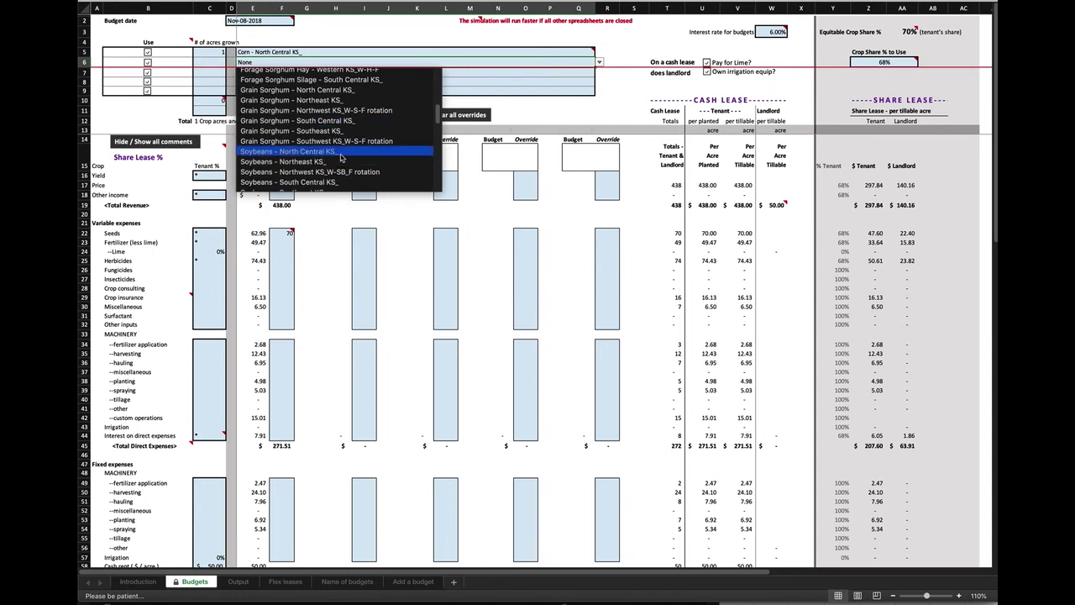
{"action": "left_click", "coordinate": [340, 152]}
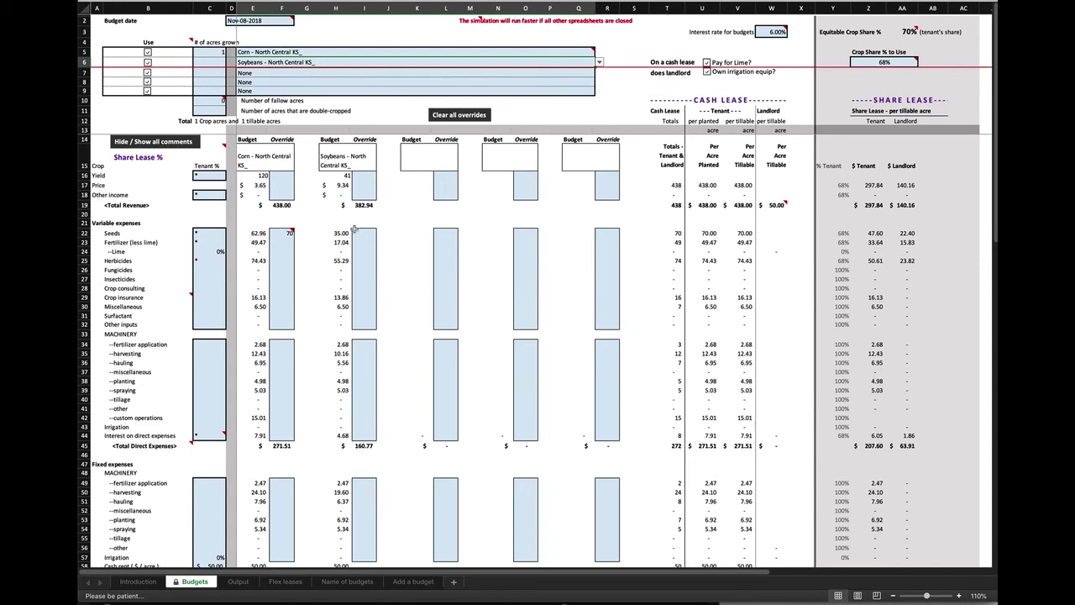
{"action": "scroll", "coordinate": [368, 252], "scroll_direction": "down", "scroll_amount": 2}
{"action": "scroll", "coordinate": [369, 252], "scroll_direction": "down", "scroll_amount": 5}
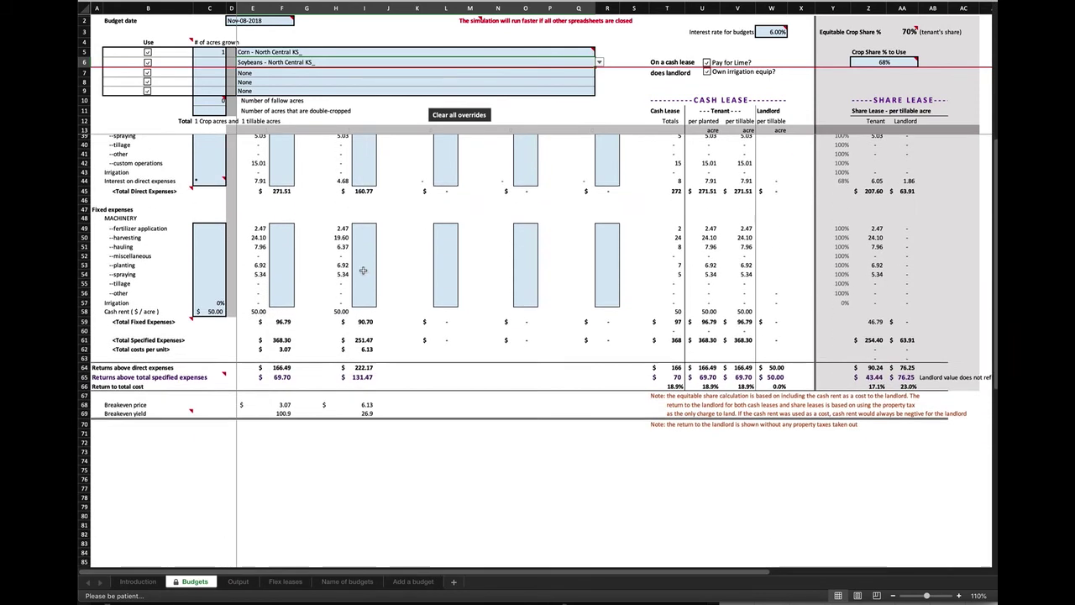
Step: Examine the corn and soybean budgets' revenue, direct and fixed expenses, cash rent, returns and breakevens alongside the cash and share lease columns
{"action": "scroll", "coordinate": [372, 300], "scroll_direction": "up", "scroll_amount": 5}
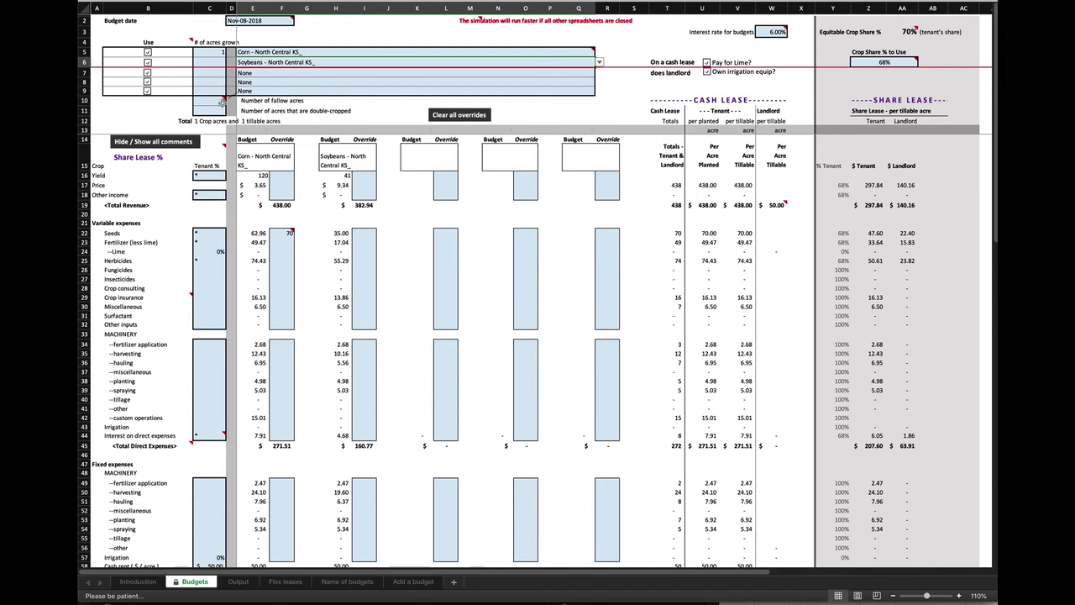
{"action": "mouse_move", "coordinate": [216, 102]}
{"action": "scroll", "coordinate": [497, 185], "scroll_direction": "down", "scroll_amount": 3}
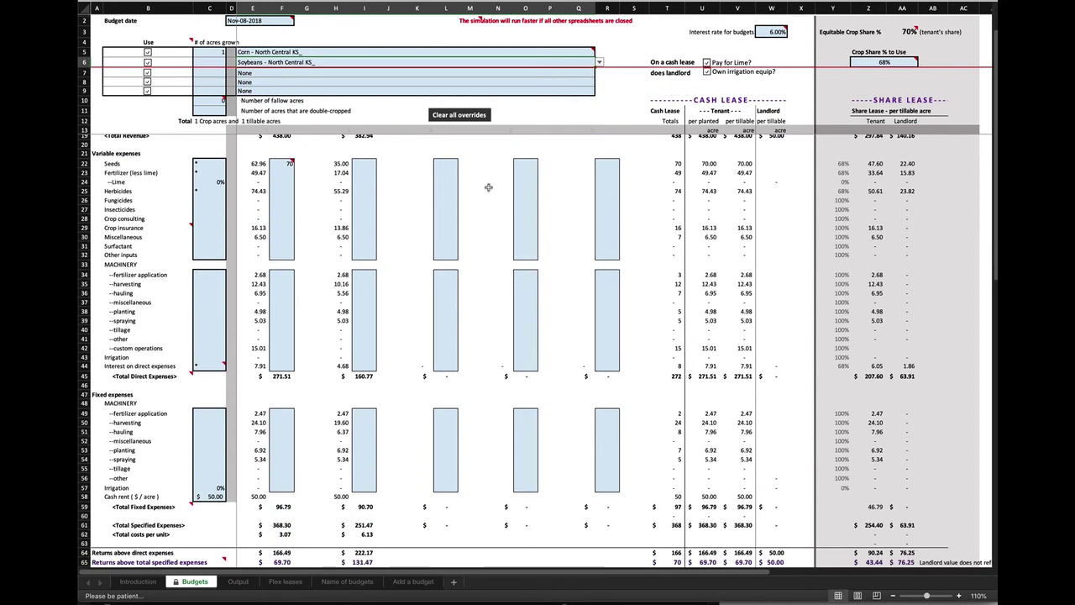
{"action": "scroll", "coordinate": [496, 176], "scroll_direction": "down", "scroll_amount": 10}
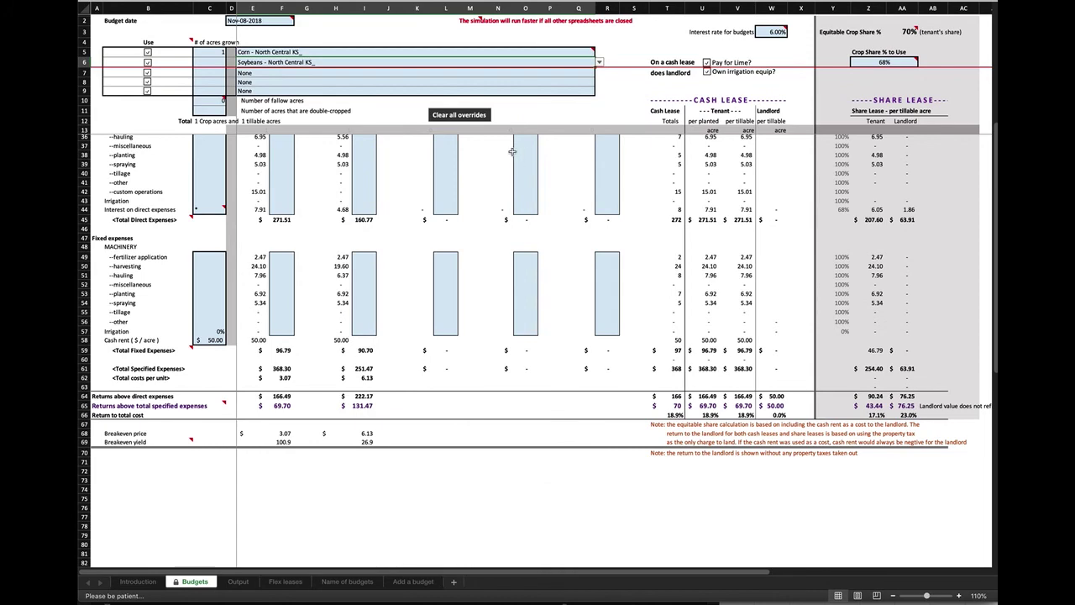
{"action": "scroll", "coordinate": [492, 210], "scroll_direction": "down", "scroll_amount": 3}
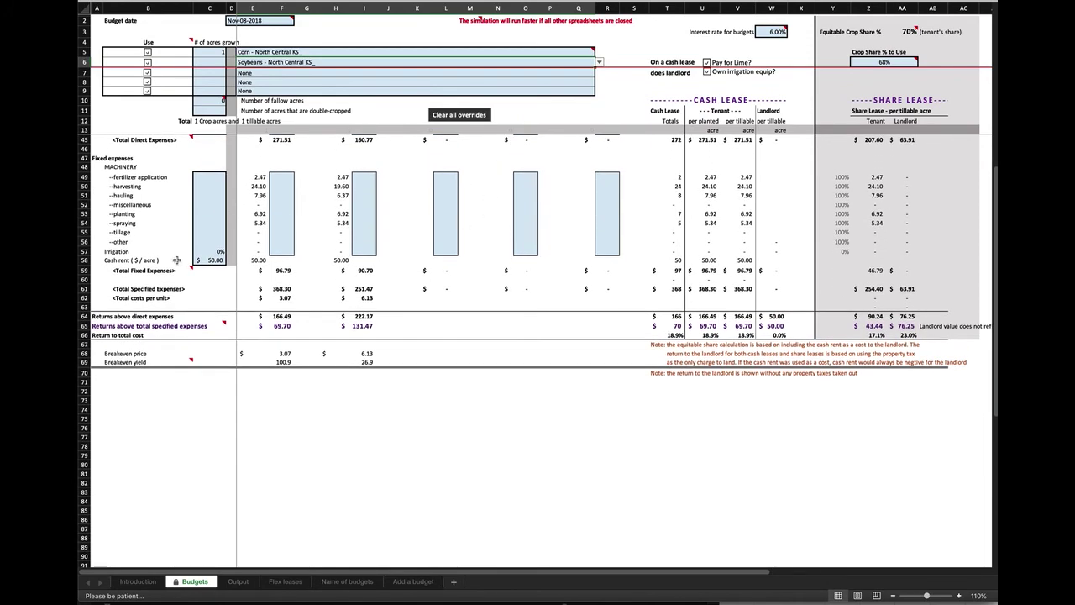
{"action": "scroll", "coordinate": [237, 251], "scroll_direction": "up", "scroll_amount": 9}
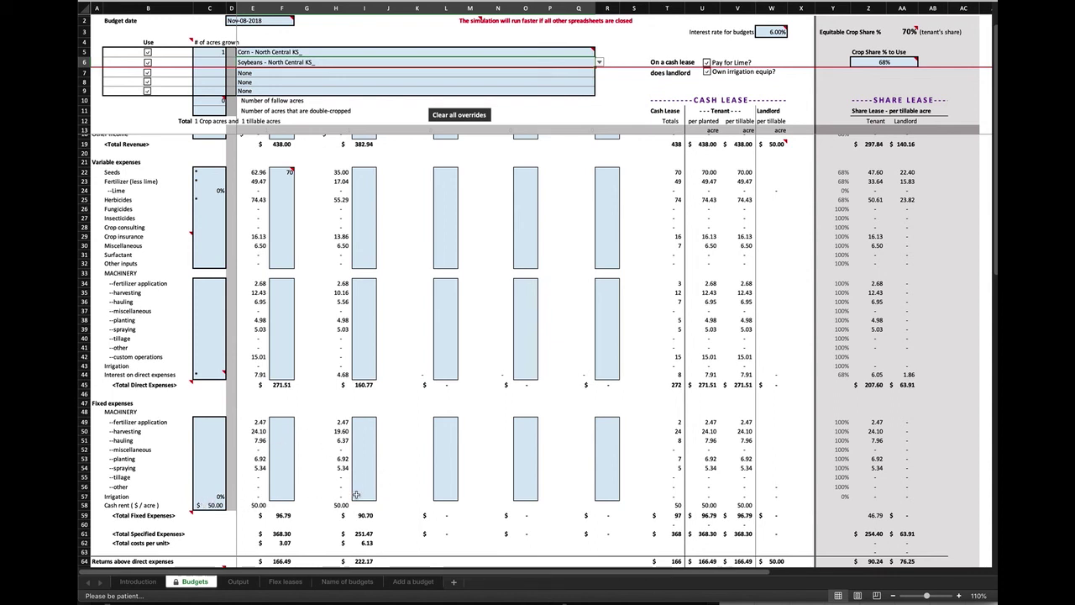
{"action": "scroll", "coordinate": [356, 496], "scroll_direction": "up", "scroll_amount": 3}
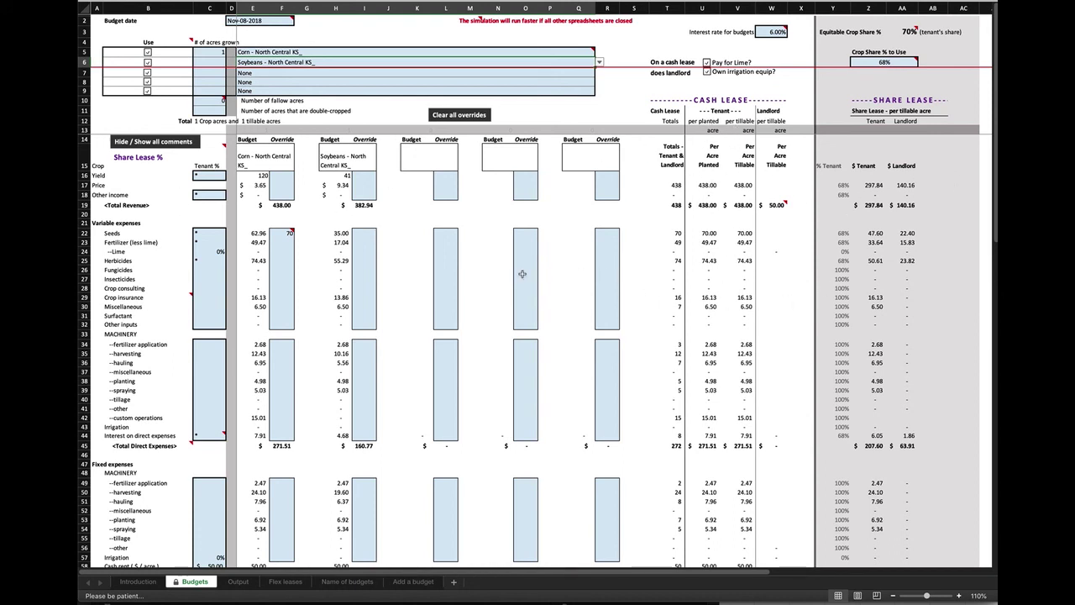
{"action": "scroll", "coordinate": [521, 274], "scroll_direction": "down", "scroll_amount": 5}
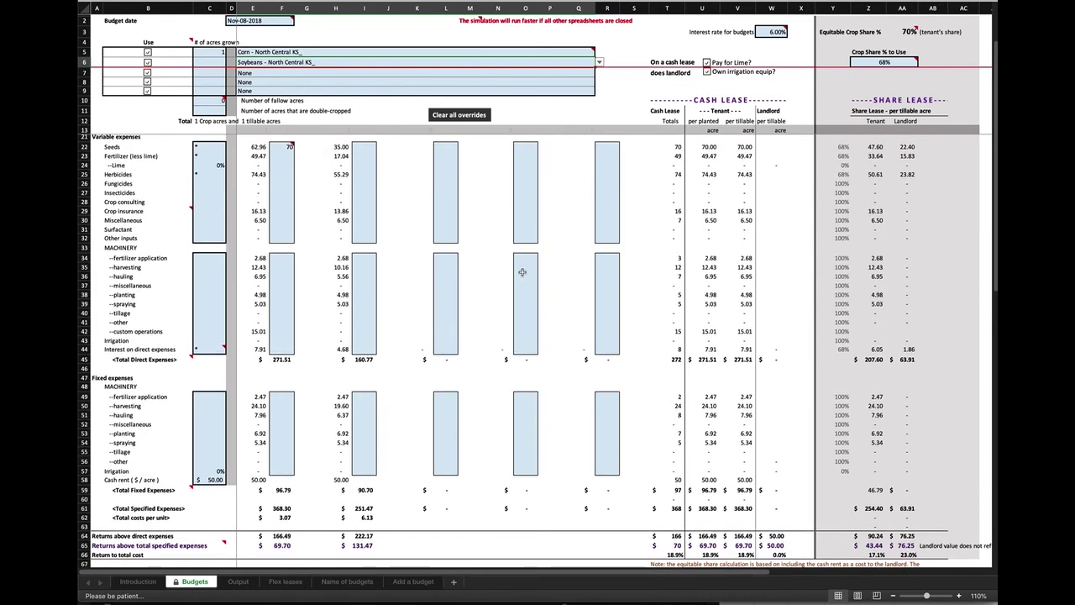
{"action": "scroll", "coordinate": [492, 317], "scroll_direction": "up", "scroll_amount": 5}
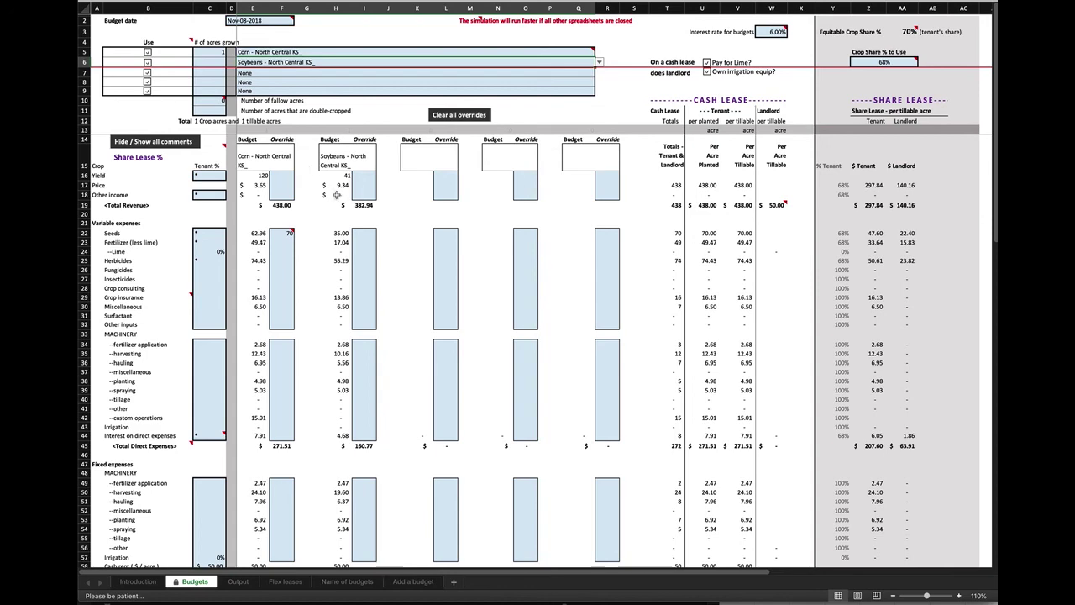
{"action": "scroll", "coordinate": [404, 252], "scroll_direction": "down", "scroll_amount": 7}
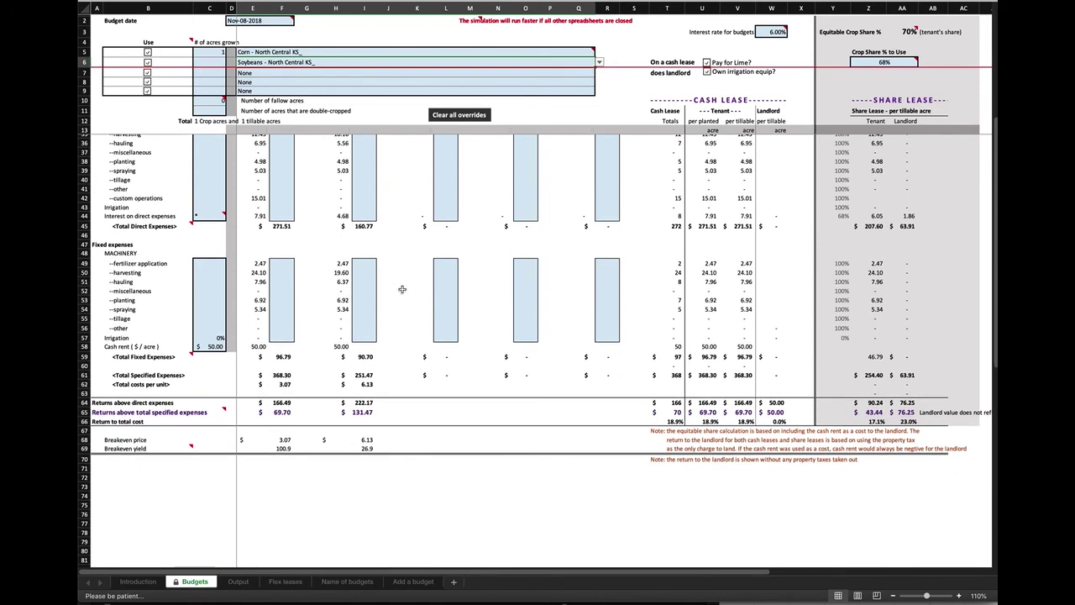
{"action": "scroll", "coordinate": [383, 282], "scroll_direction": "up", "scroll_amount": 7}
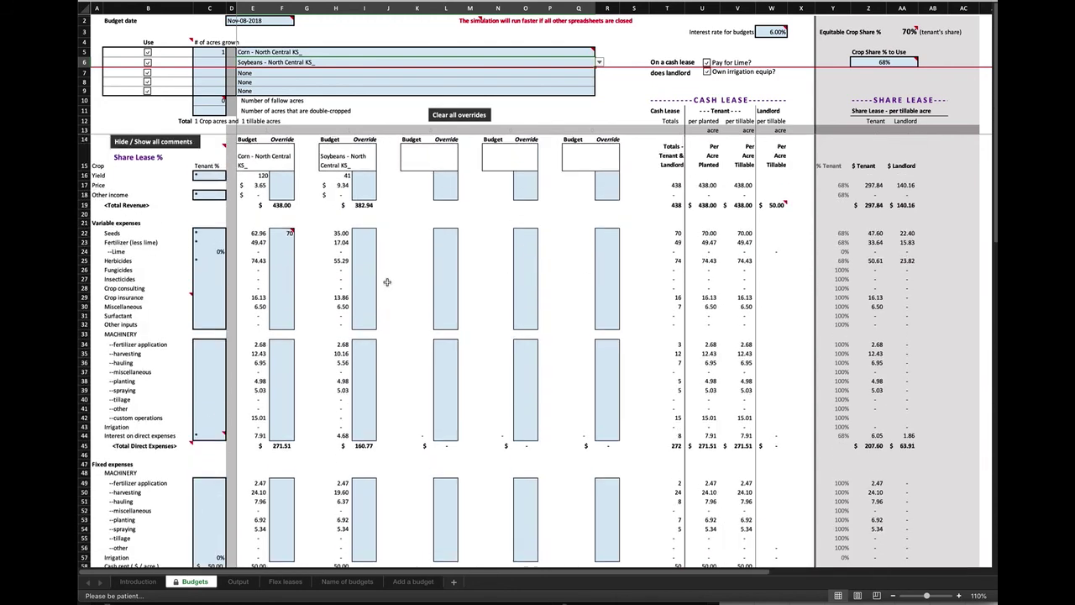